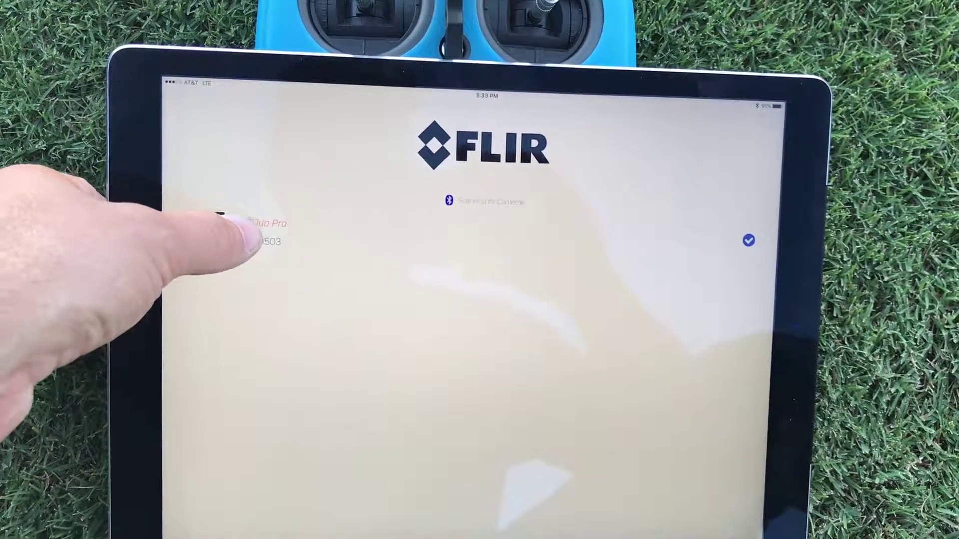
- Connect to Duo Pro DP0503, collapse the MSX sliders and switch to visible-light video mode
left_click(251, 236)
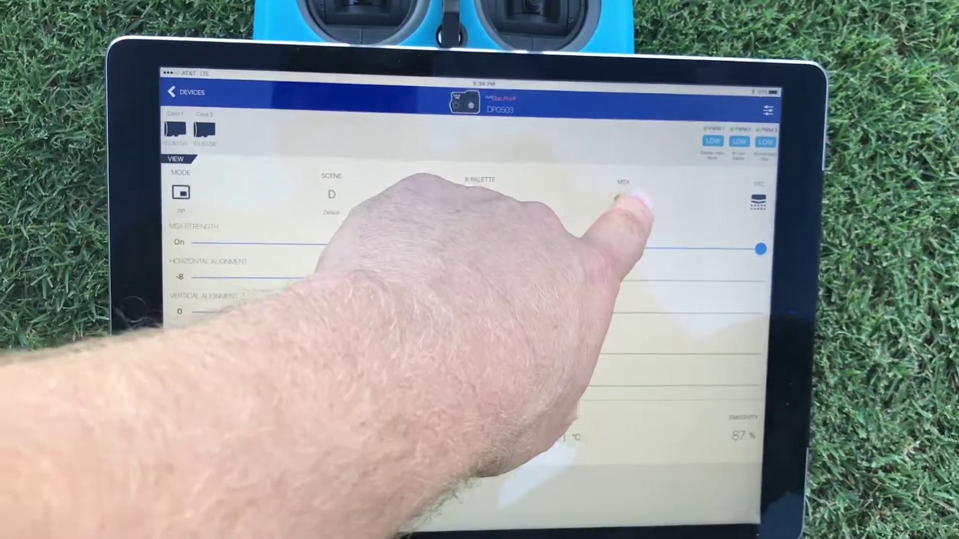
left_click(674, 125)
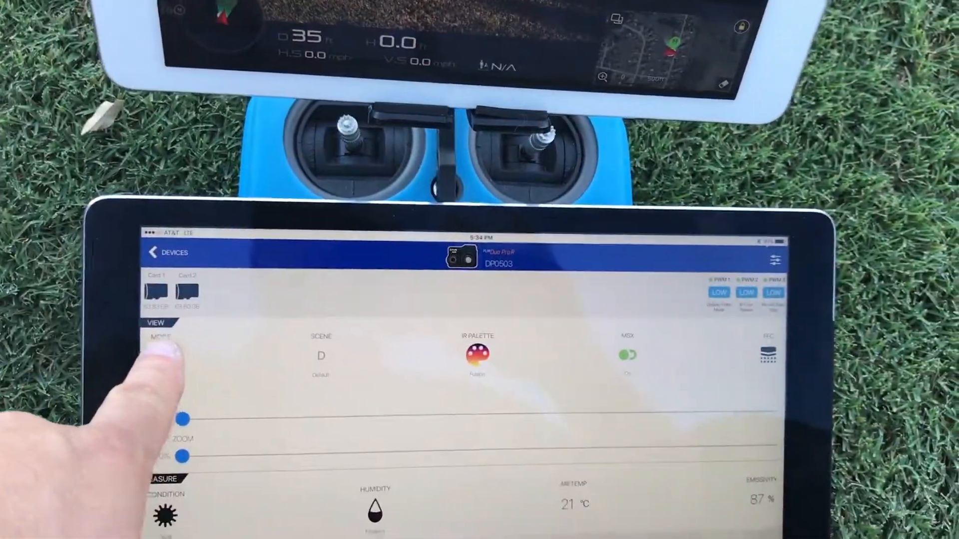
left_click(161, 352)
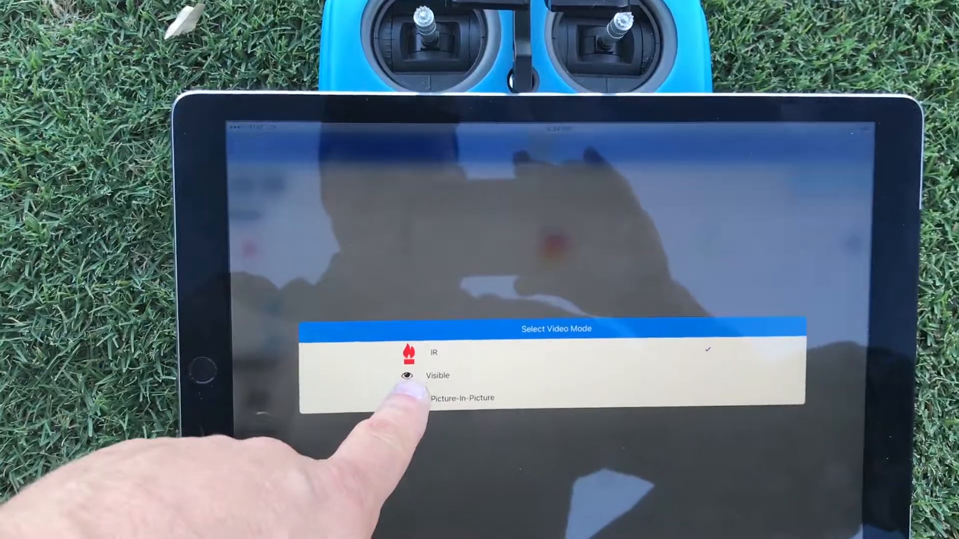
left_click(420, 376)
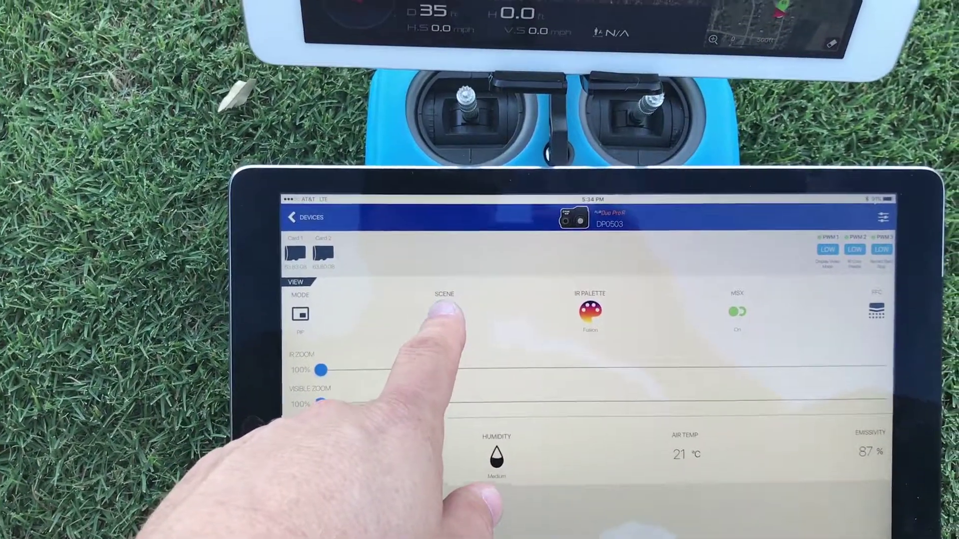
- Show the scene presets with Default active, ROI 75, DDE −6, ACE 0, SSO 0
left_click(450, 285)
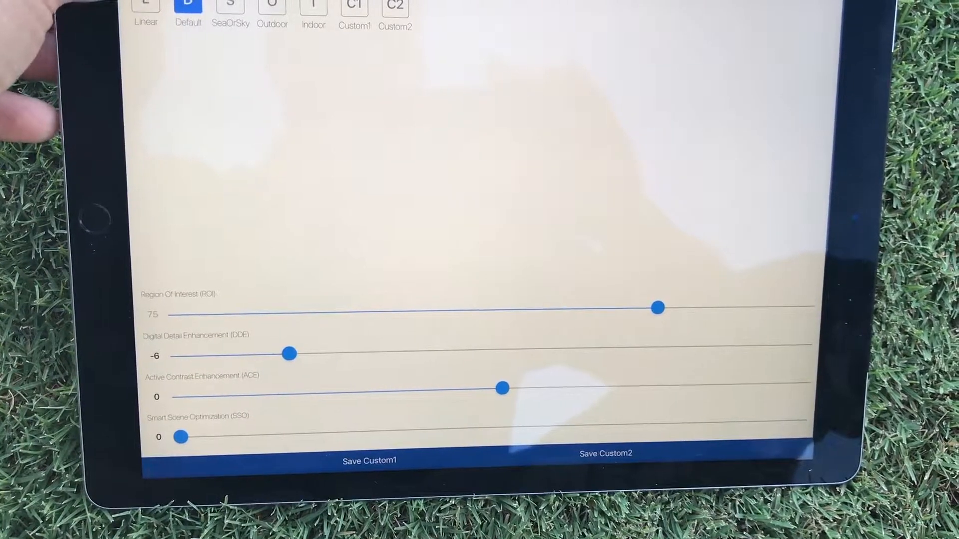
- Return to the main view and choose a different IR palette than Fusion from the list
left_click(128, 30)
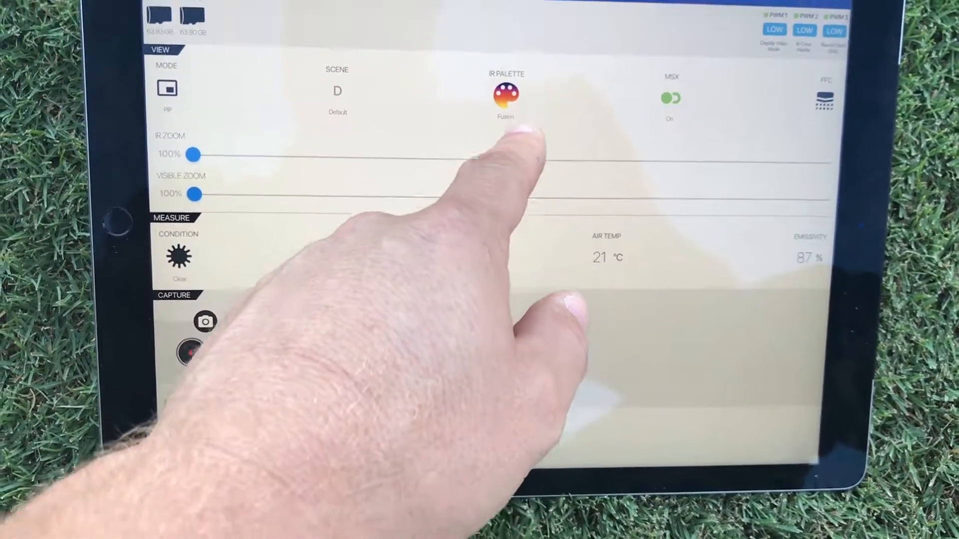
left_click(515, 89)
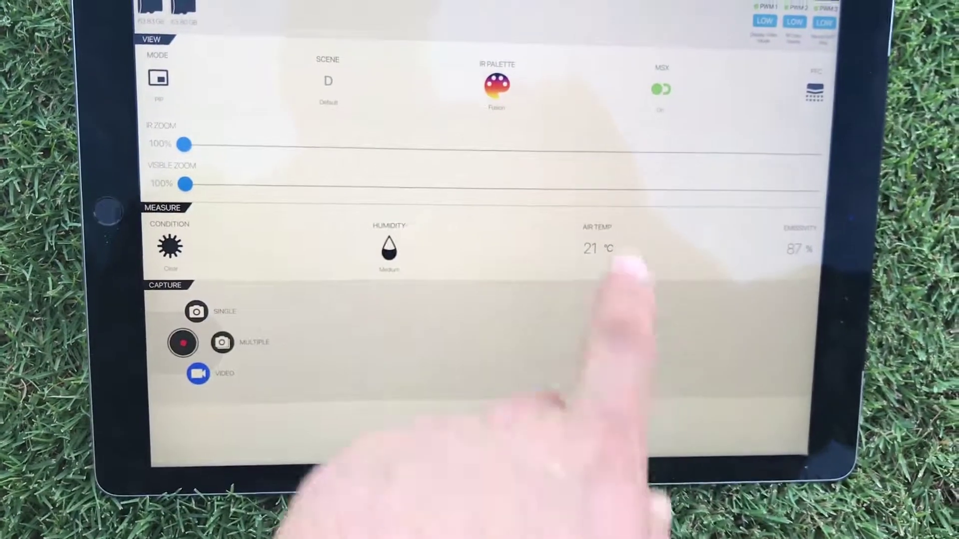
left_click(516, 84)
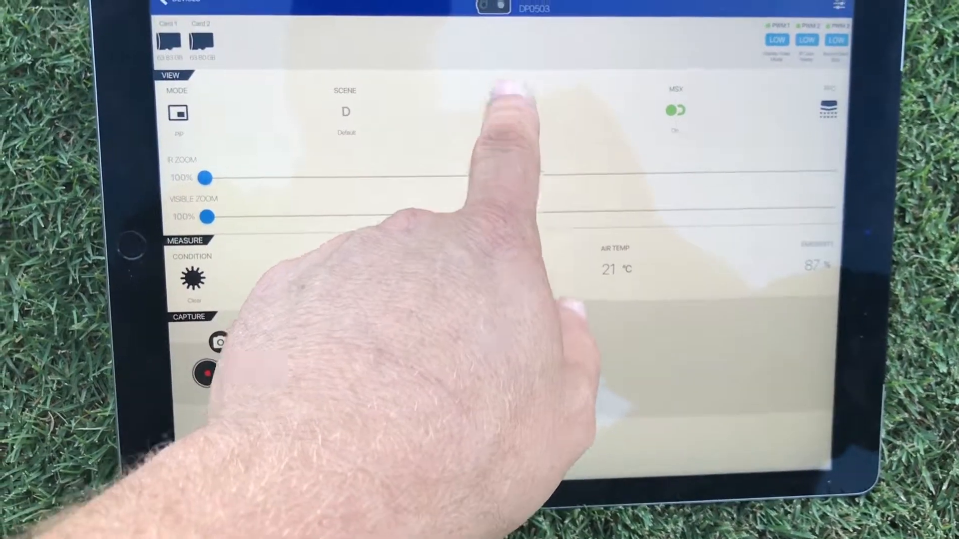
left_click(515, 89)
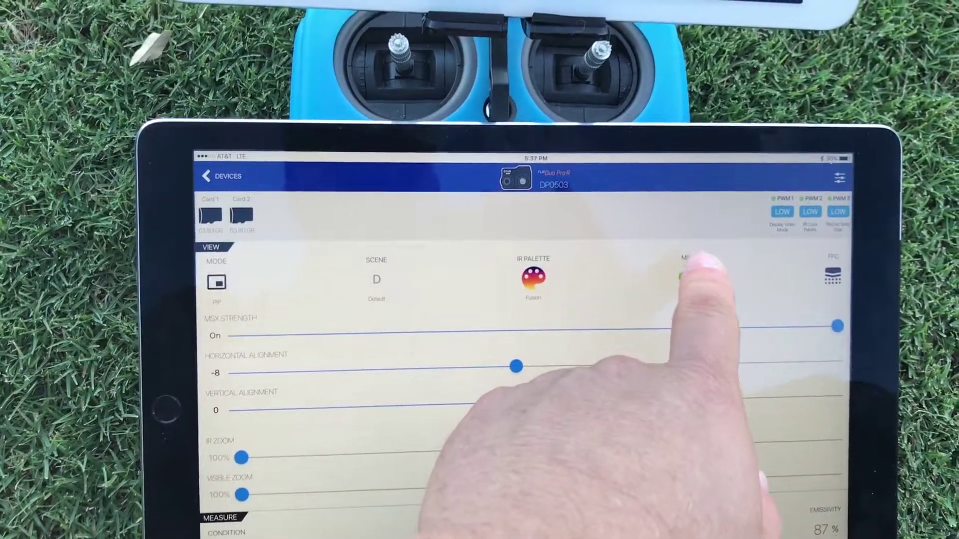
- Hide the MSX sliders and raise IR zoom from 100% to 200%
left_click(709, 297)
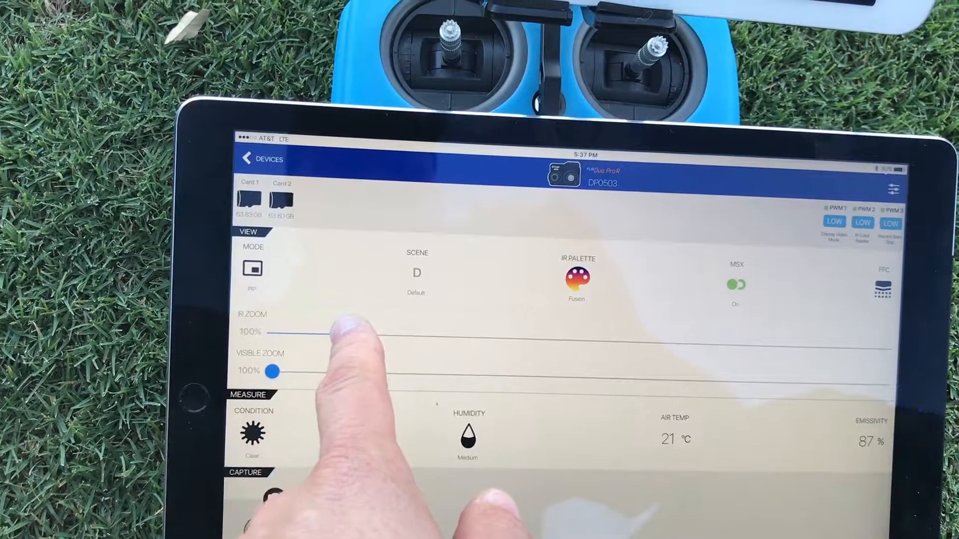
left_click_drag(337, 331, 877, 349)
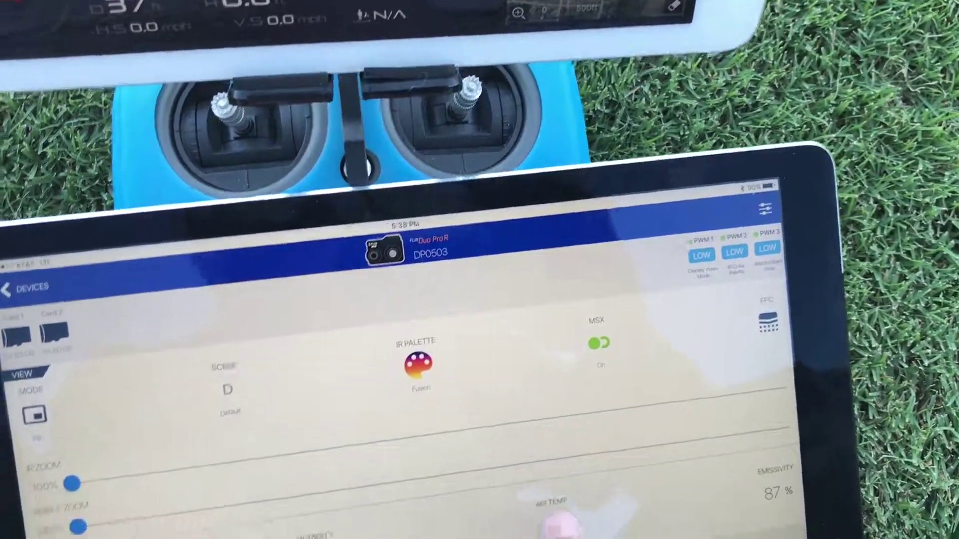
left_click(609, 289)
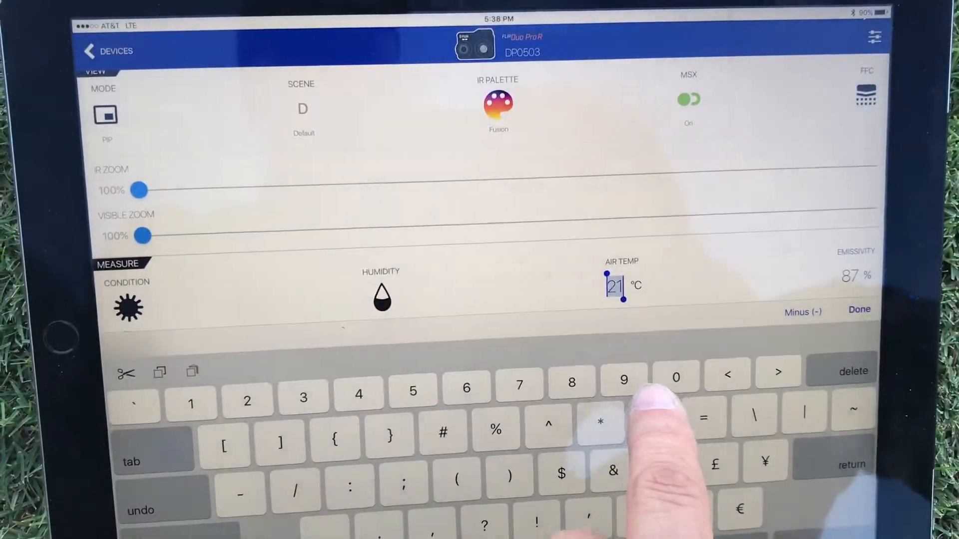
left_click(492, 322)
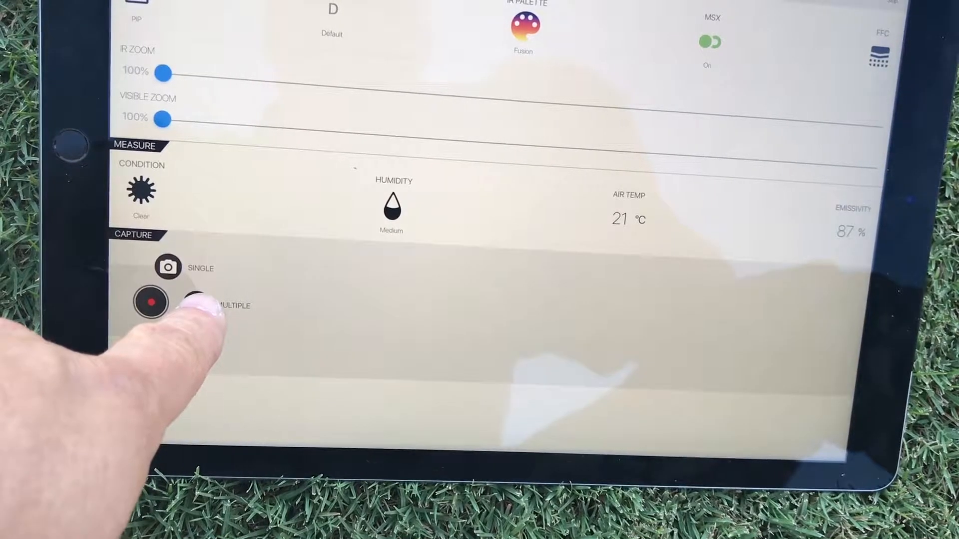
- Enable Multiple capture mode for interval photos at 1 second
left_click(198, 303)
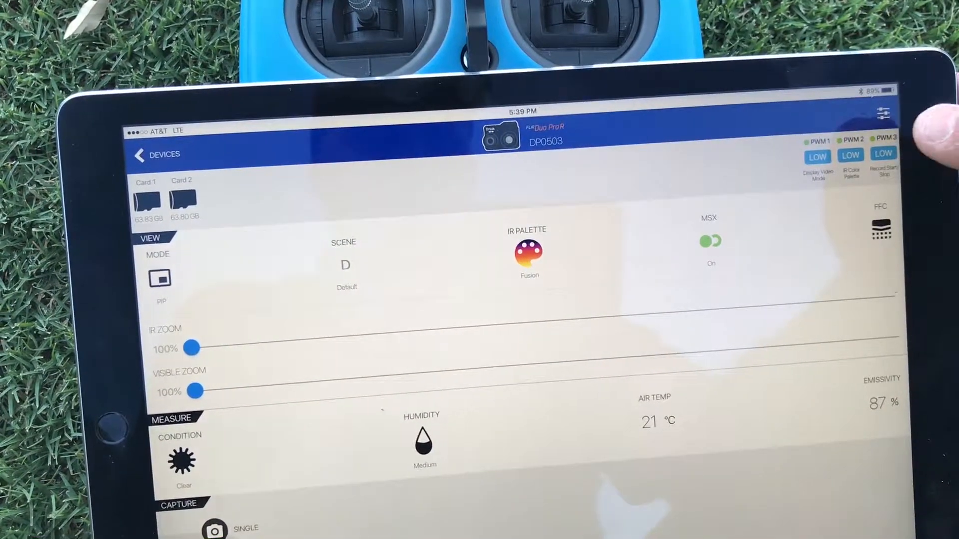
- Show the camera settings on the Capture tab
left_click(866, 122)
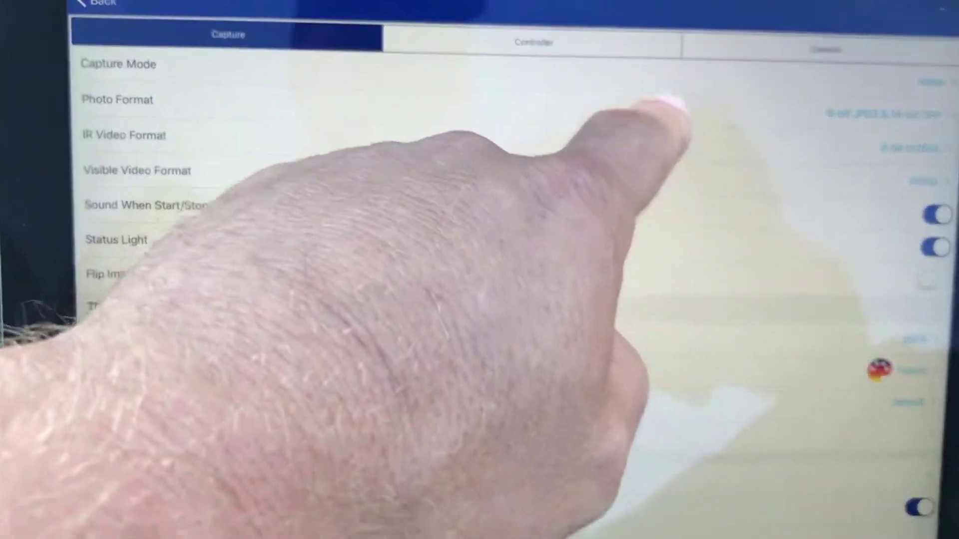
left_click(659, 90)
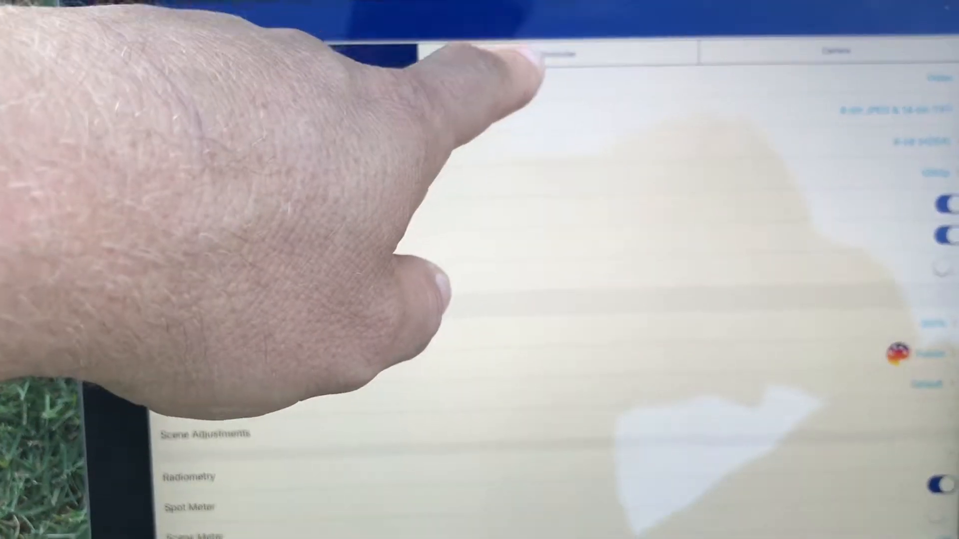
- In Controller settings keep PWM as serial protocol and review the PWM 1 function options
left_click(528, 60)
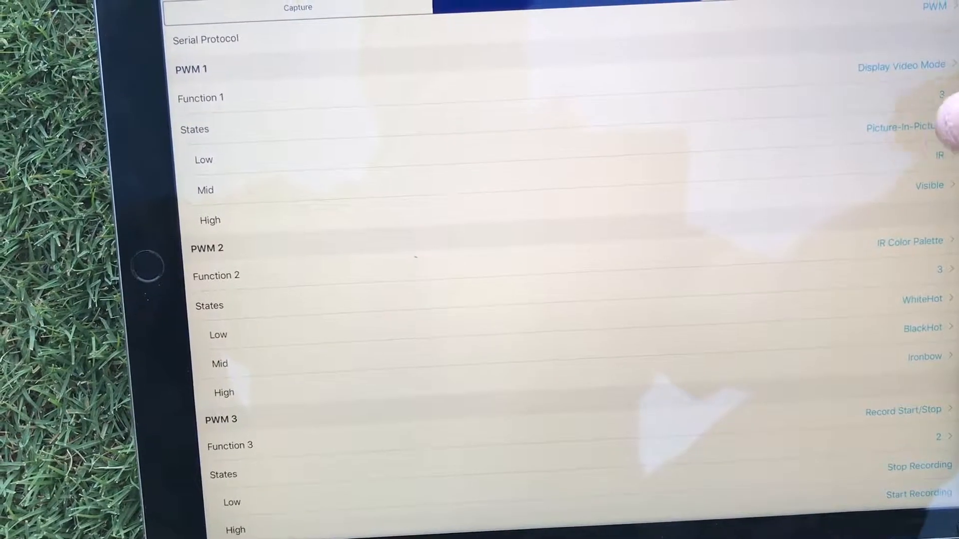
left_click(933, 38)
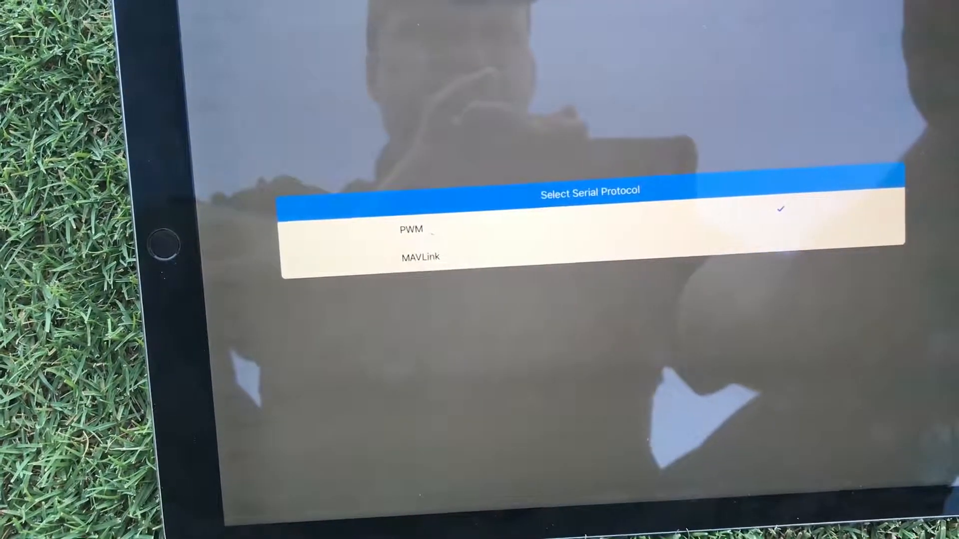
left_click(413, 224)
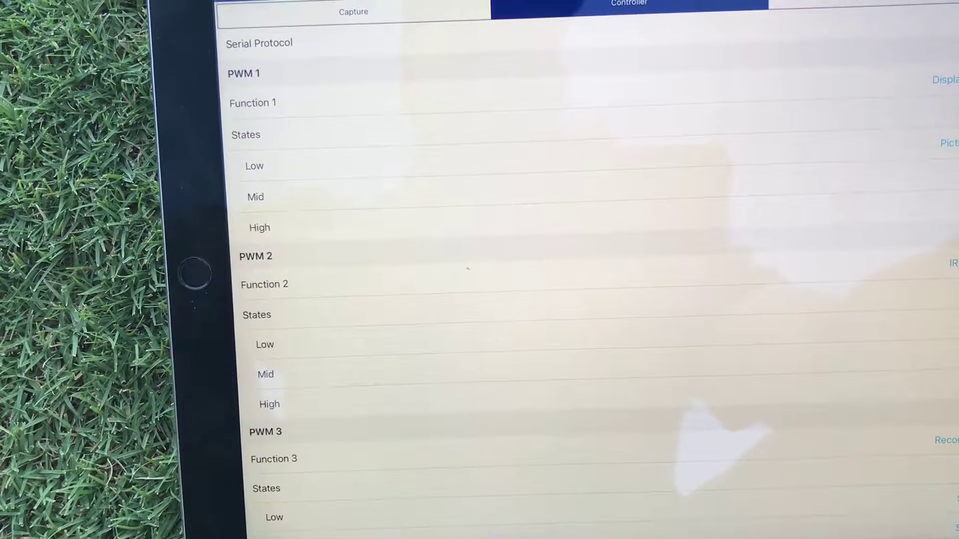
left_click(936, 88)
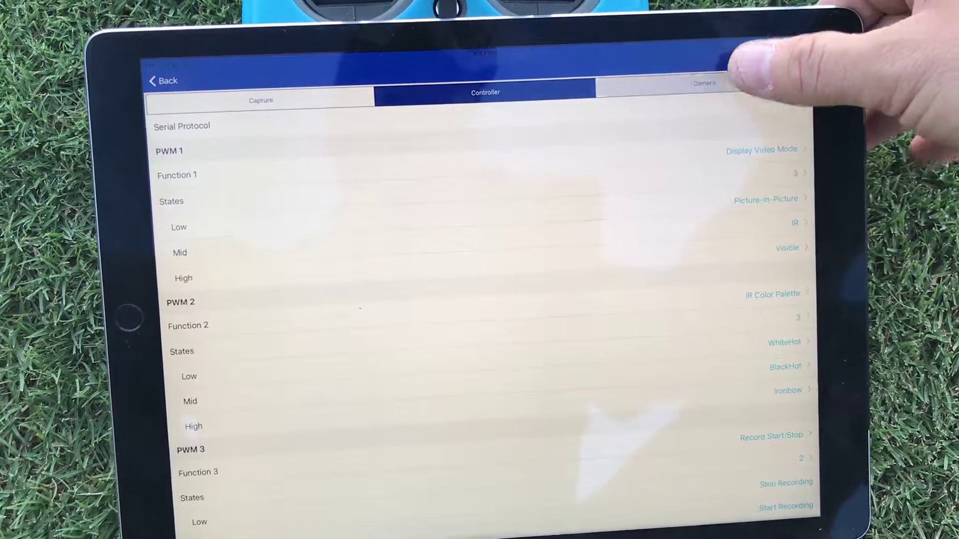
- Show the Camera tab with firmware V01.00.21, app 2.0.3 and factory reset
left_click(716, 79)
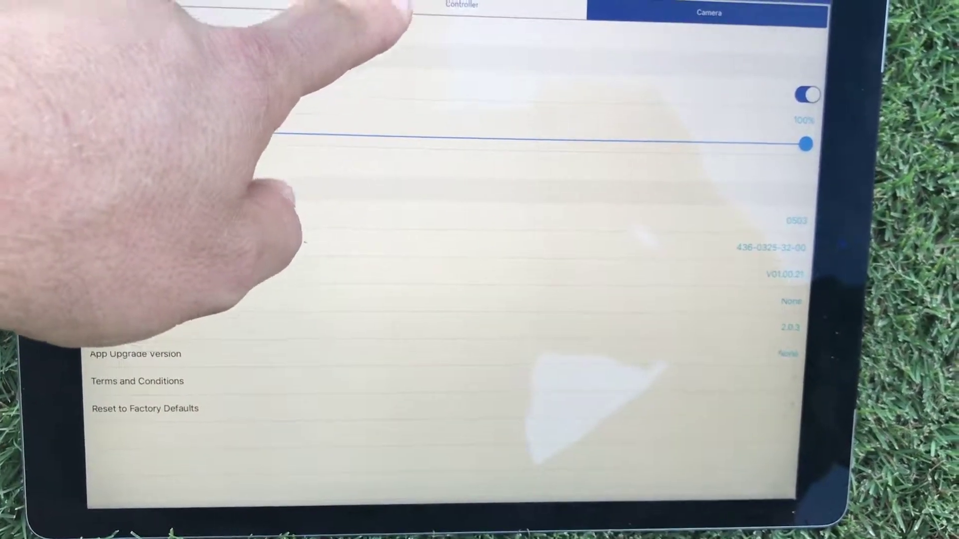
- Switch to the Controller settings tab
left_click(405, 10)
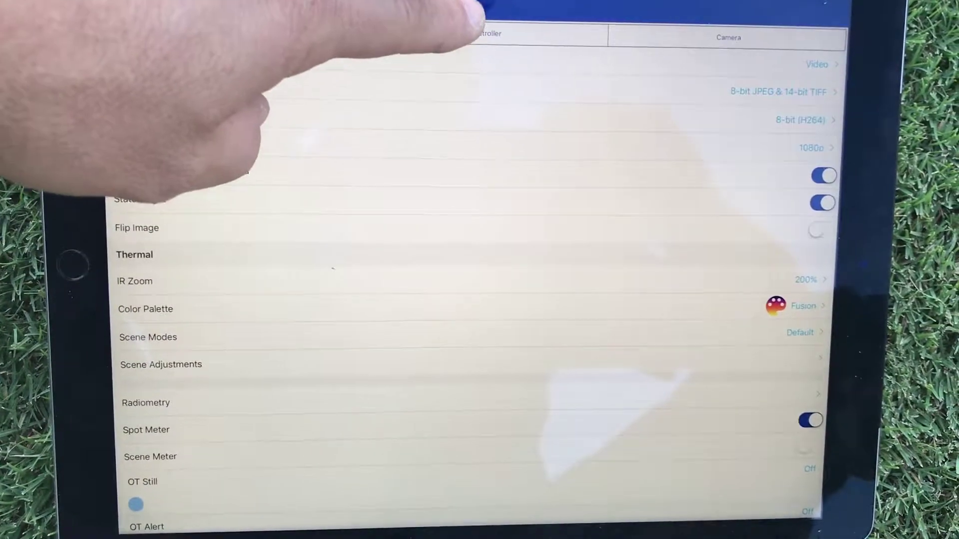
left_click(480, 36)
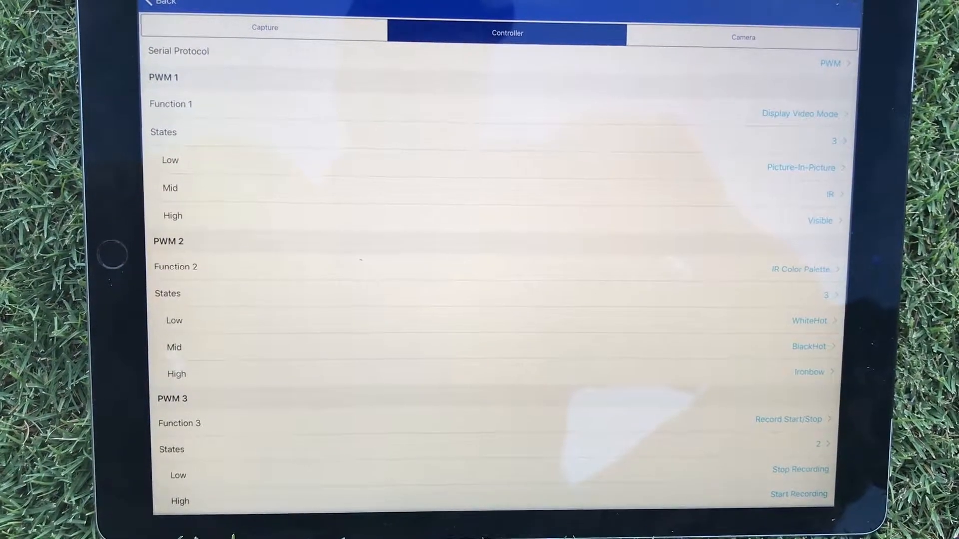
left_click(264, 27)
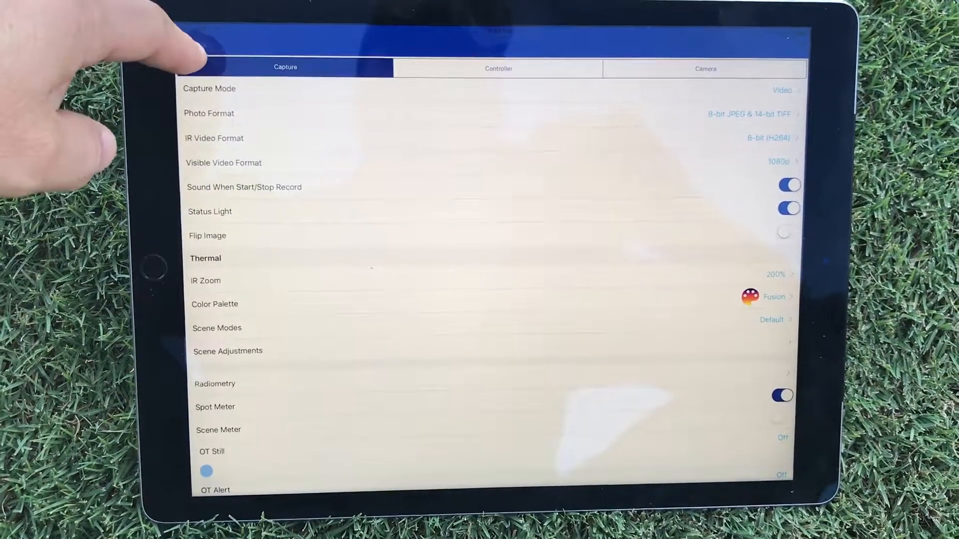
- Leave settings and return to the camera control dashboard
left_click(221, 44)
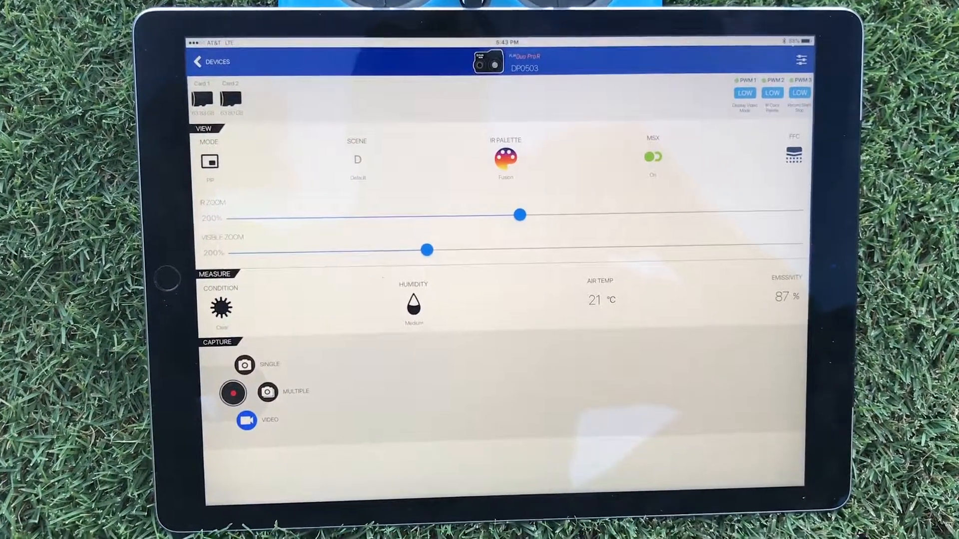